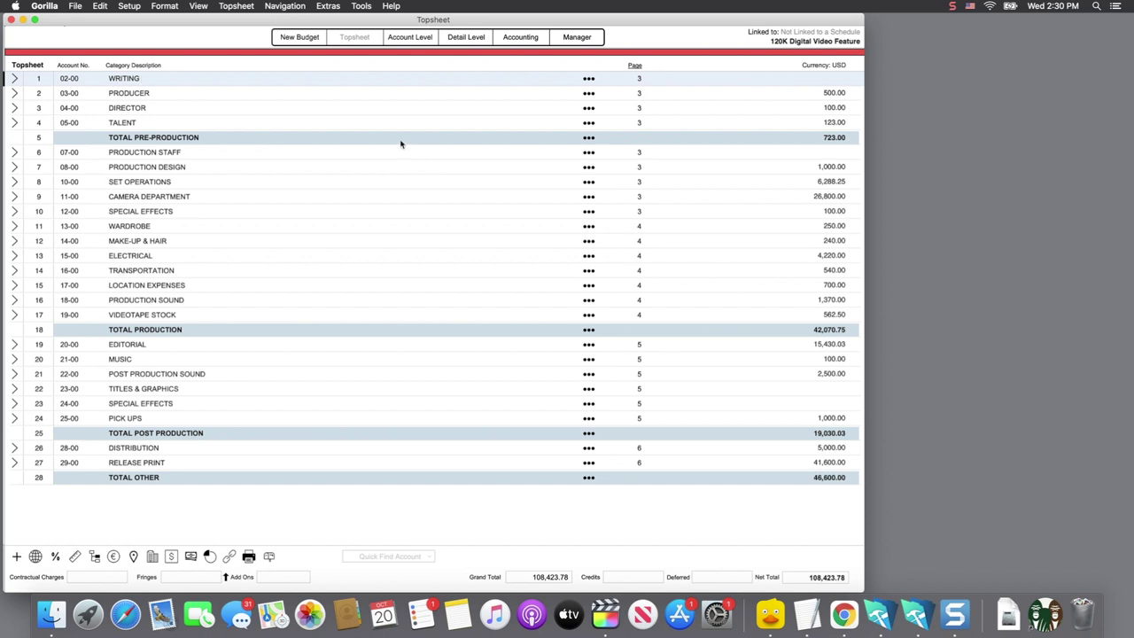
Step: Open the Gorilla Ratebook 2021 Edition from the Setup menu
{"action": "left_click", "coordinate": [129, 7]}
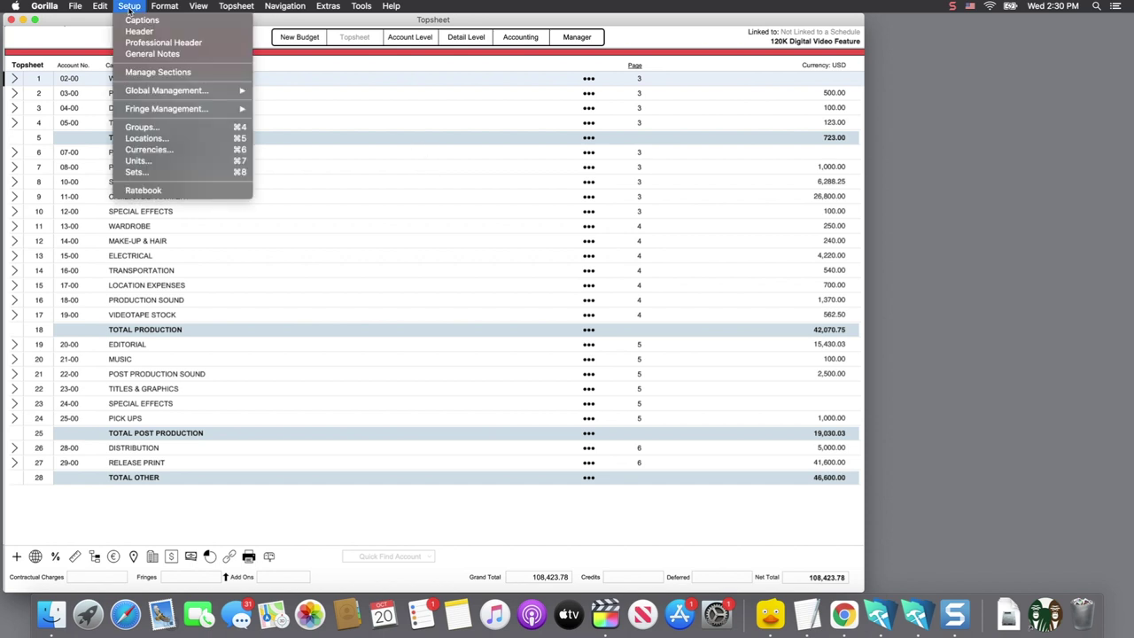
{"action": "left_click", "coordinate": [207, 191]}
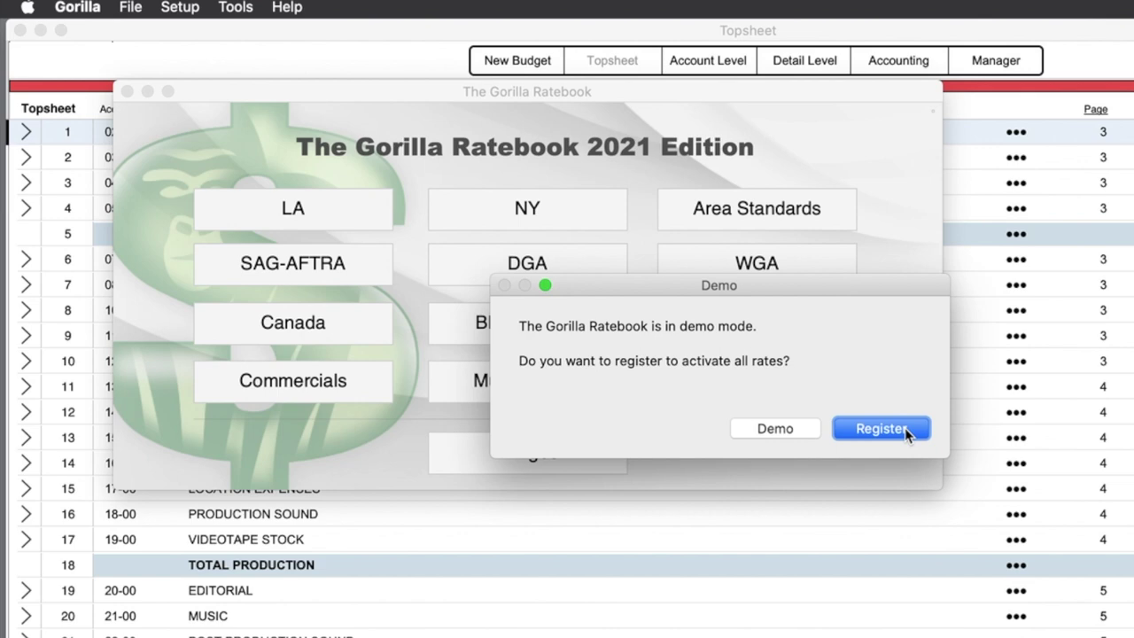
Step: Register and activate the 2021 Ratebook with the license key, then close the Ratebook window
{"action": "left_click", "coordinate": [906, 431]}
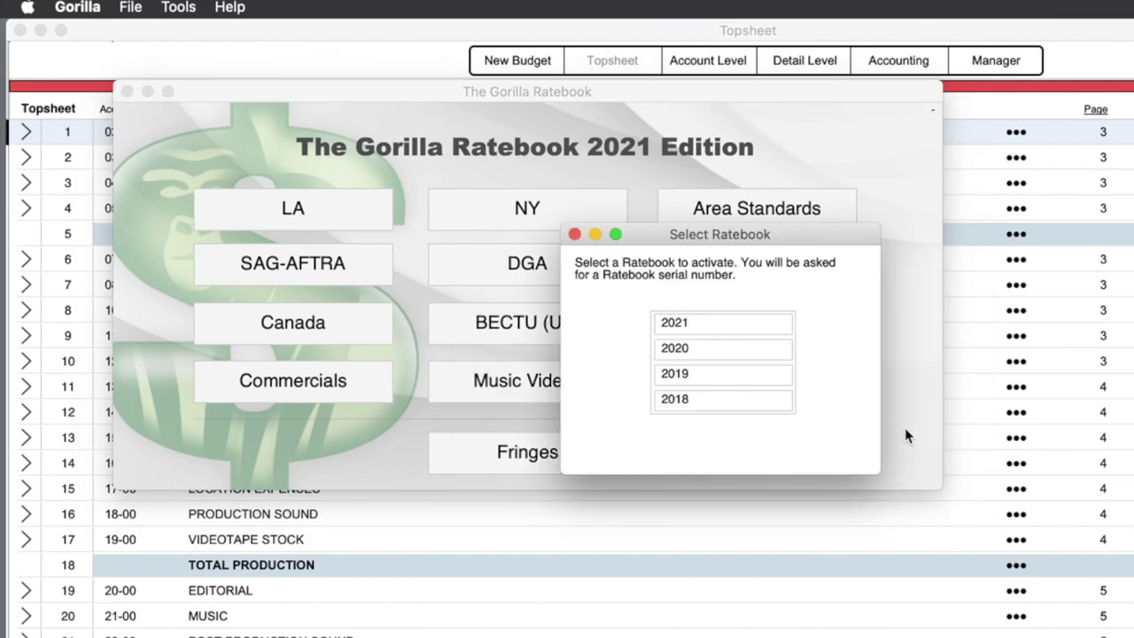
{"action": "double_click", "coordinate": [713, 324]}
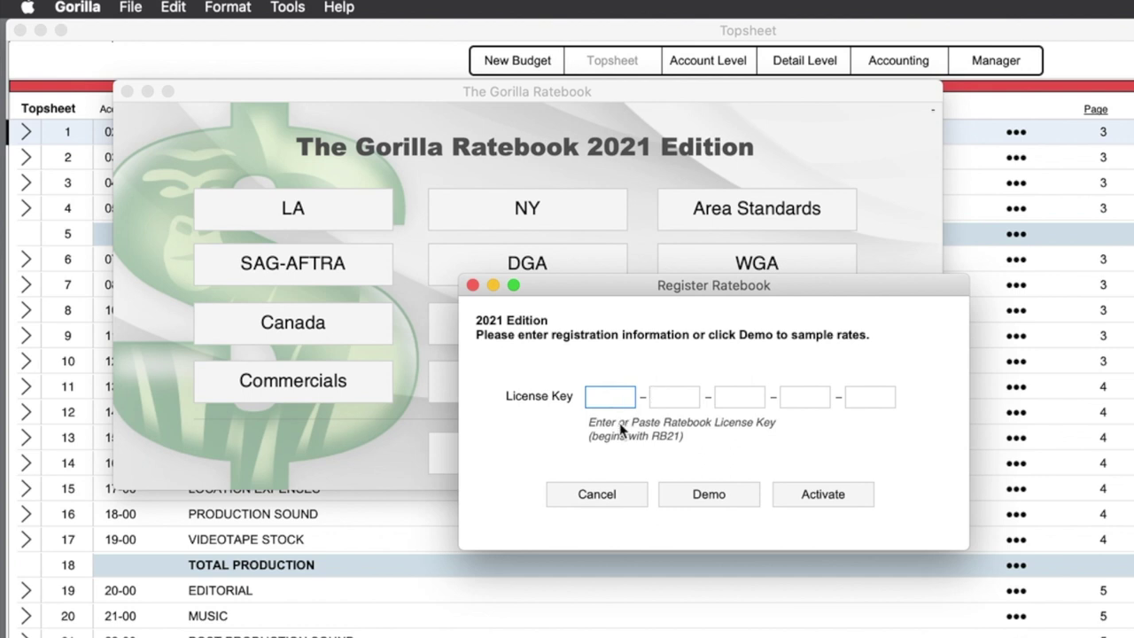
{"action": "key", "text": "super+v"}
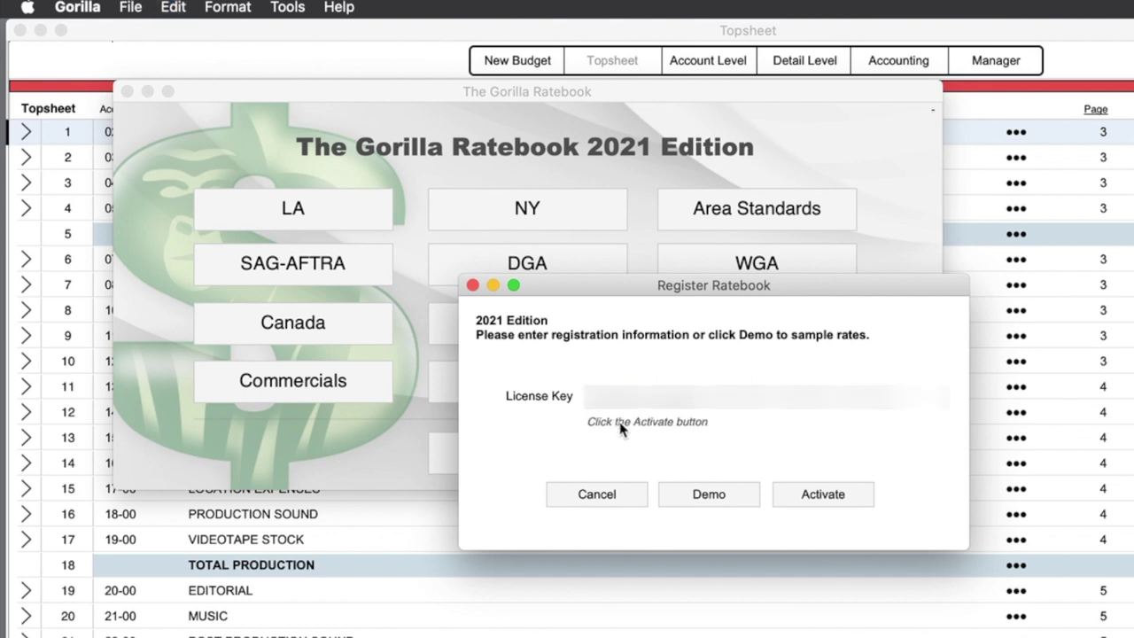
{"action": "left_click", "coordinate": [836, 501]}
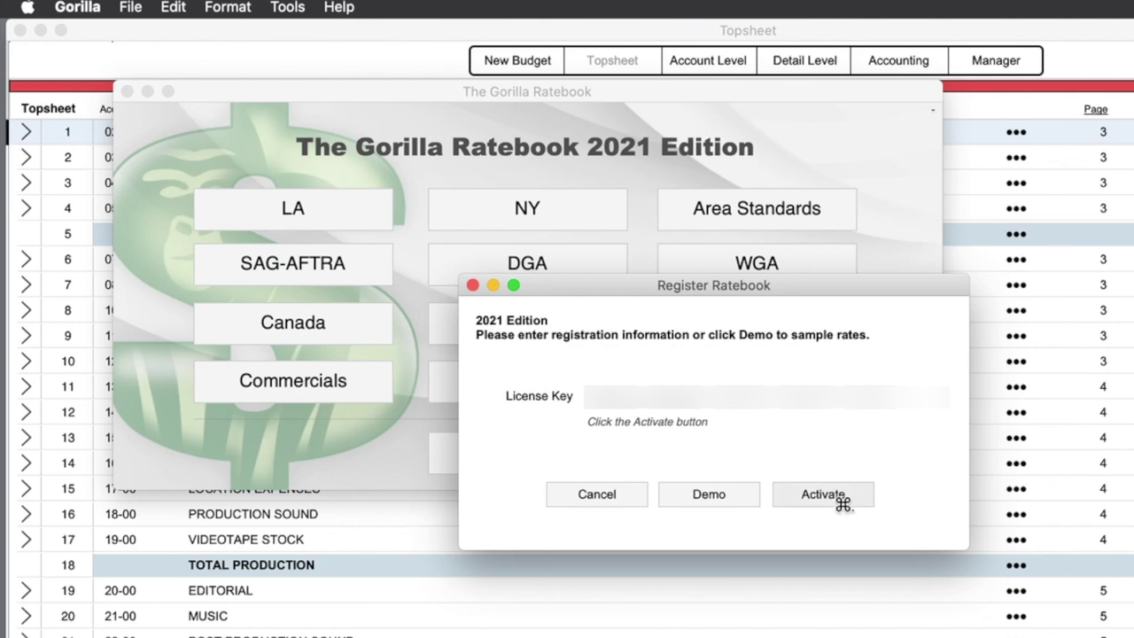
{"action": "left_click", "coordinate": [879, 428]}
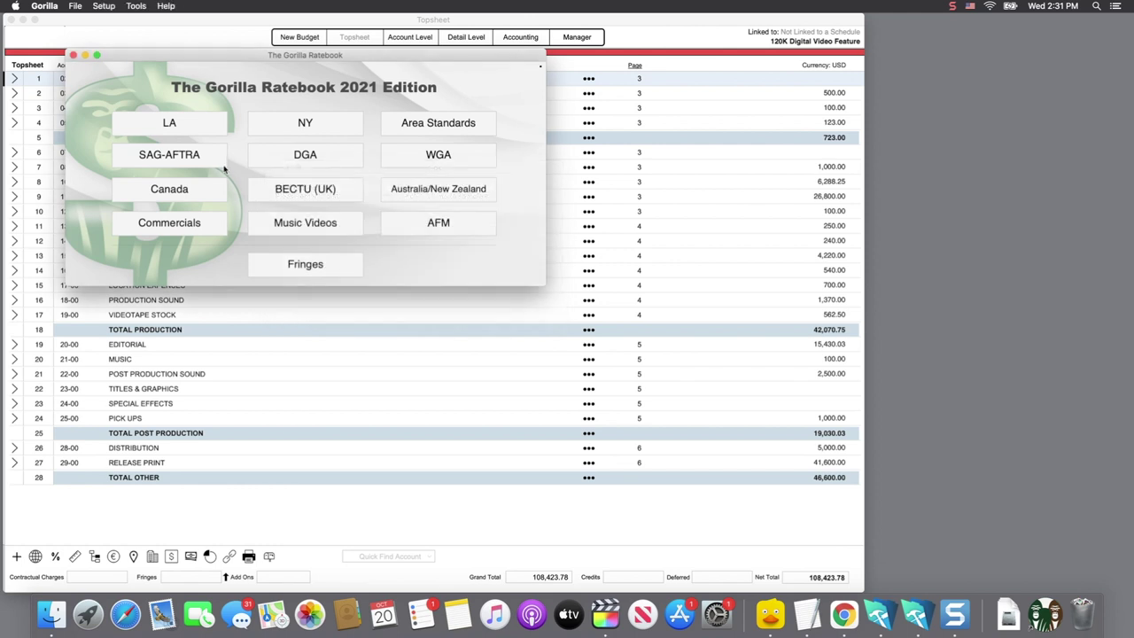
{"action": "left_click", "coordinate": [73, 56]}
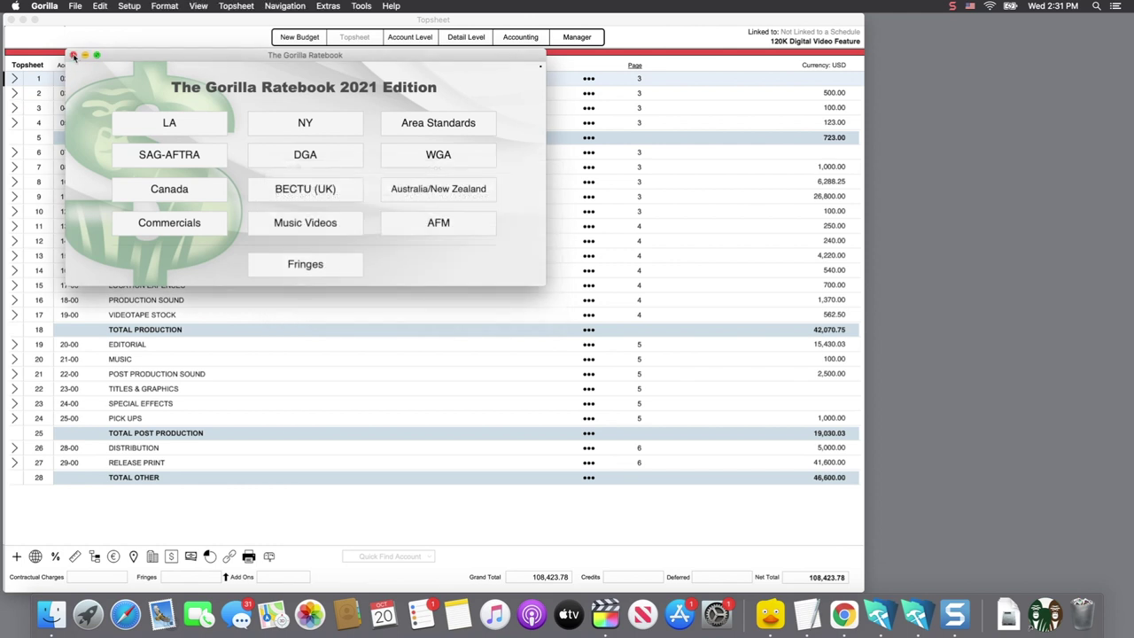
Step: Drill into CAMERA DEPARTMENT and open the 11-01 Director of Photography detail lines
{"action": "left_click", "coordinate": [10, 199]}
{"action": "left_click", "coordinate": [14, 197]}
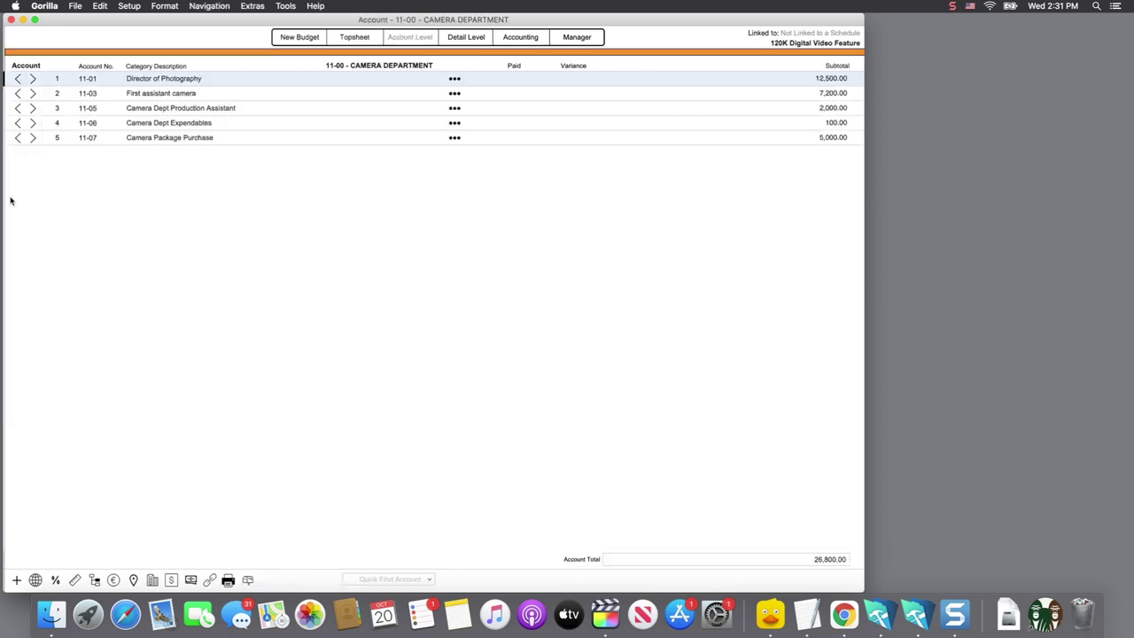
{"action": "left_click", "coordinate": [33, 79]}
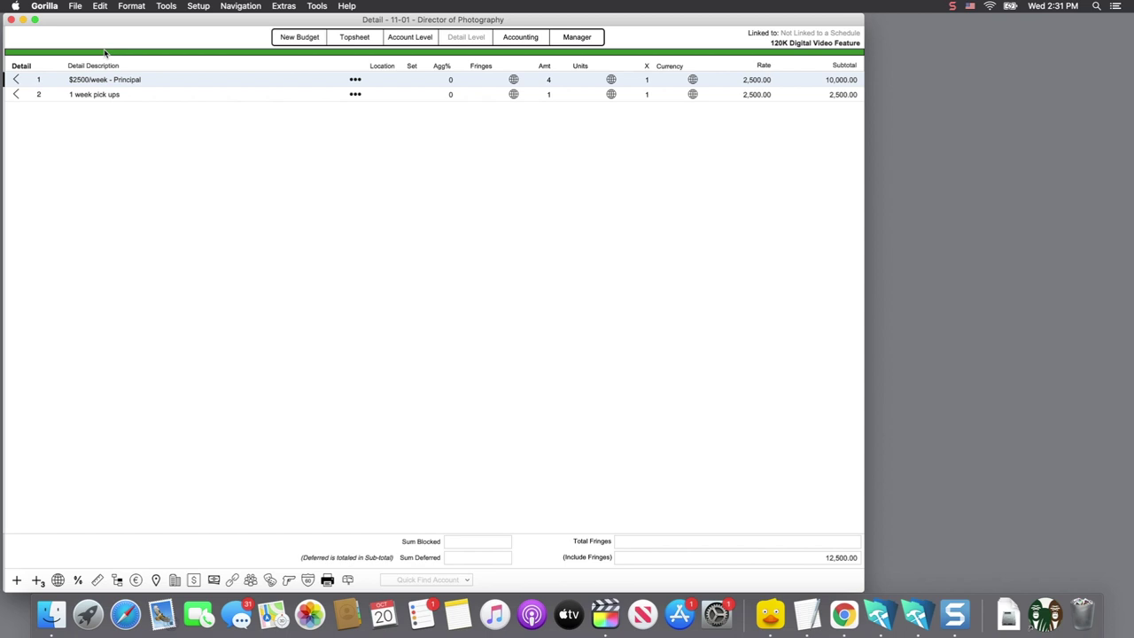
{"action": "left_click", "coordinate": [100, 6]}
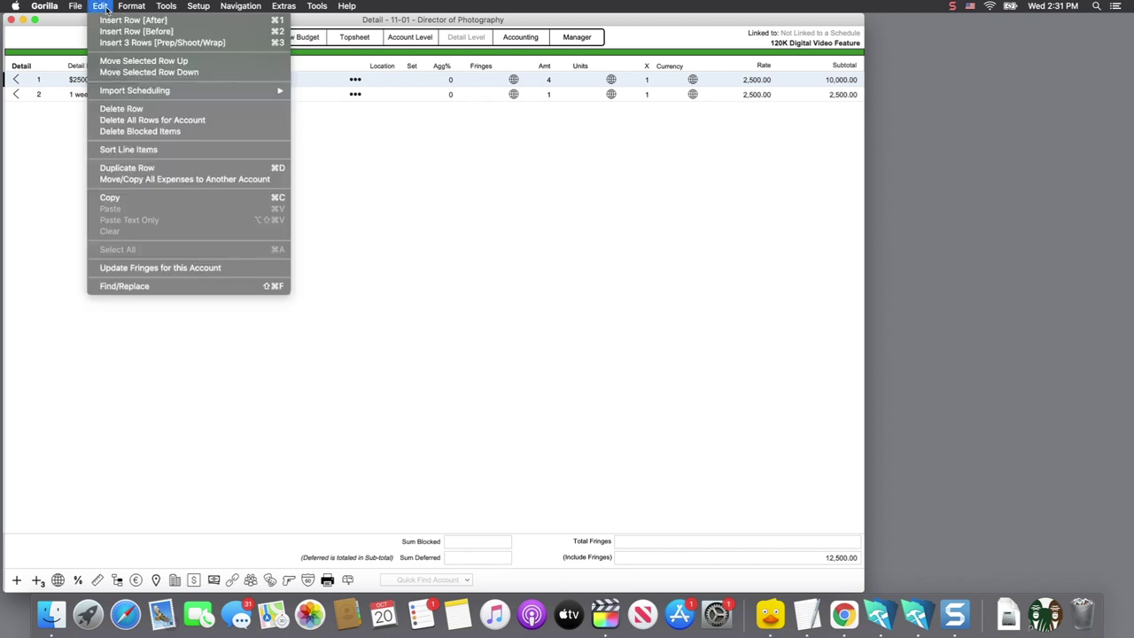
Step: Delete both Director of Photography lines and start a new line described 'D.P.'
{"action": "left_click", "coordinate": [105, 119]}
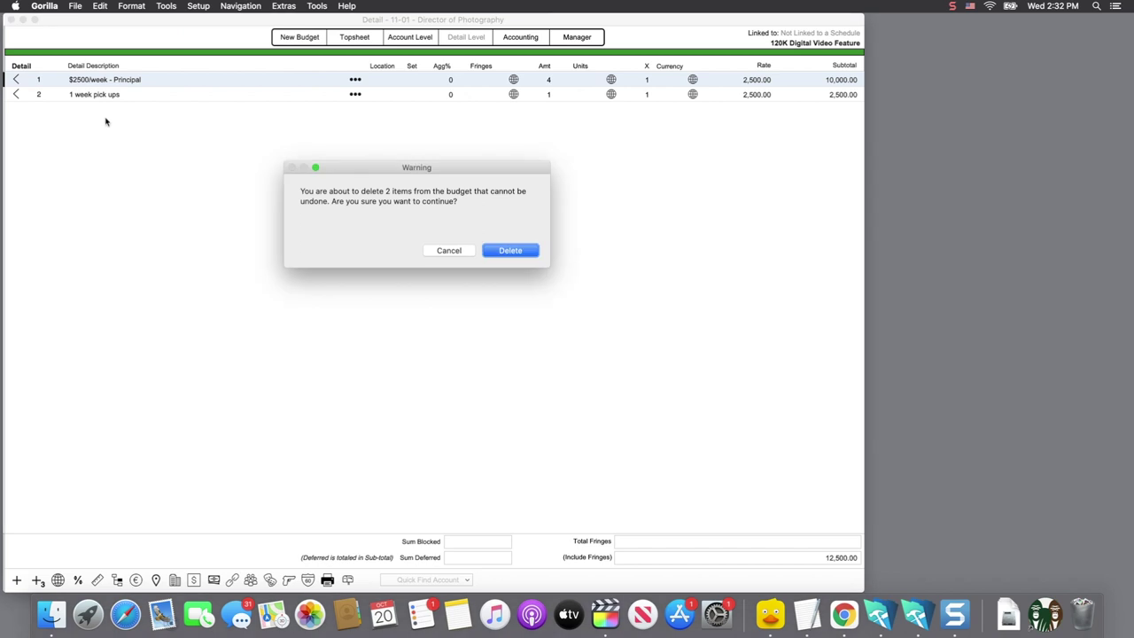
{"action": "left_click", "coordinate": [511, 251]}
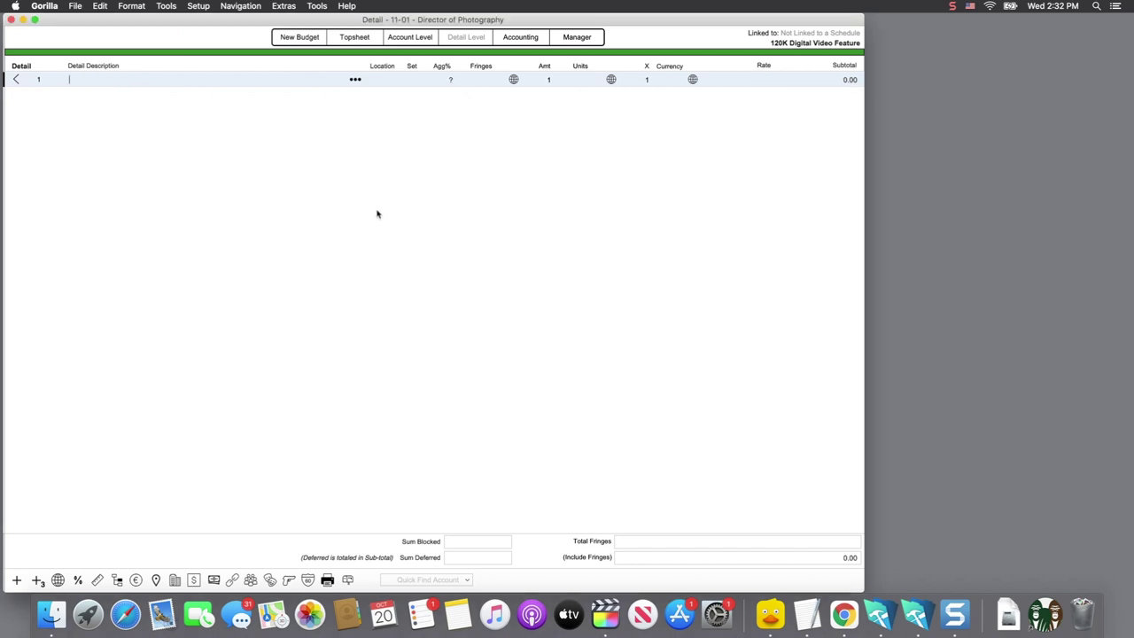
{"action": "type", "text": "D."}
{"action": "type", "text": "P"}
Step: Look up D.P. rates in the Ratebook under IATSE Basic Agreement - West Coast, Local 600 Camera
{"action": "left_click", "coordinate": [354, 80]}
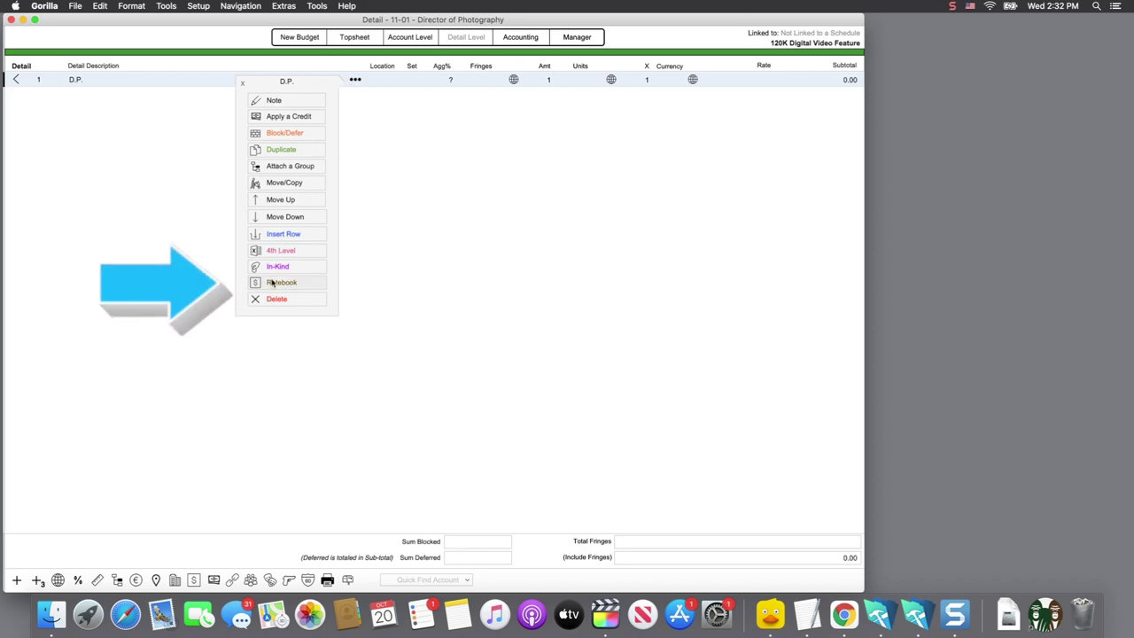
{"action": "left_click", "coordinate": [275, 284]}
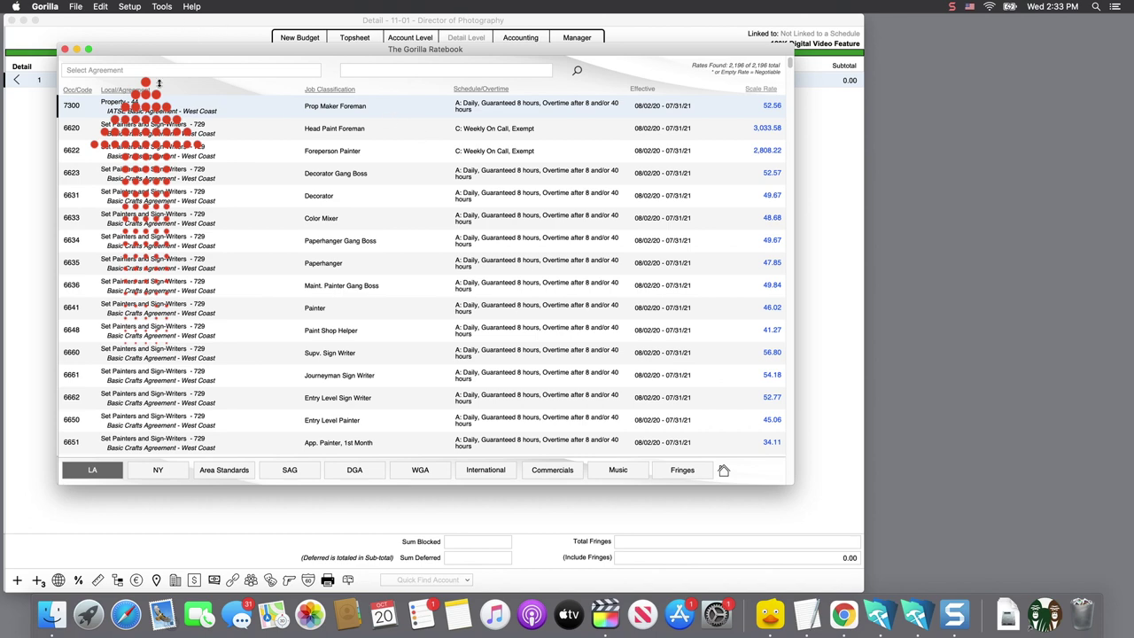
{"action": "left_click", "coordinate": [116, 73]}
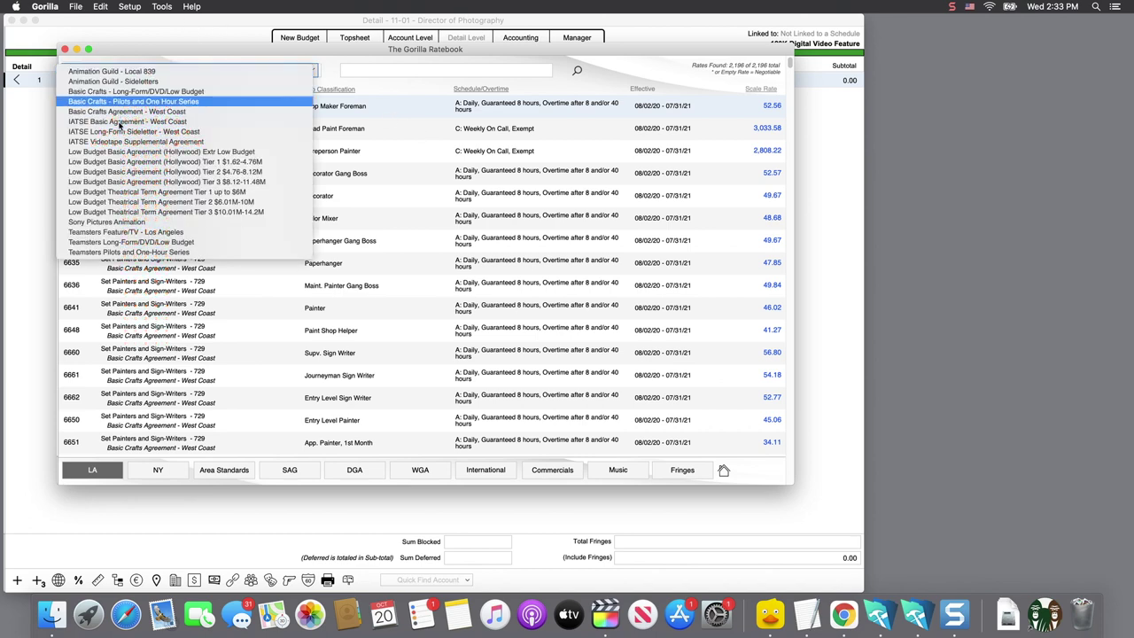
{"action": "key", "text": "Escape"}
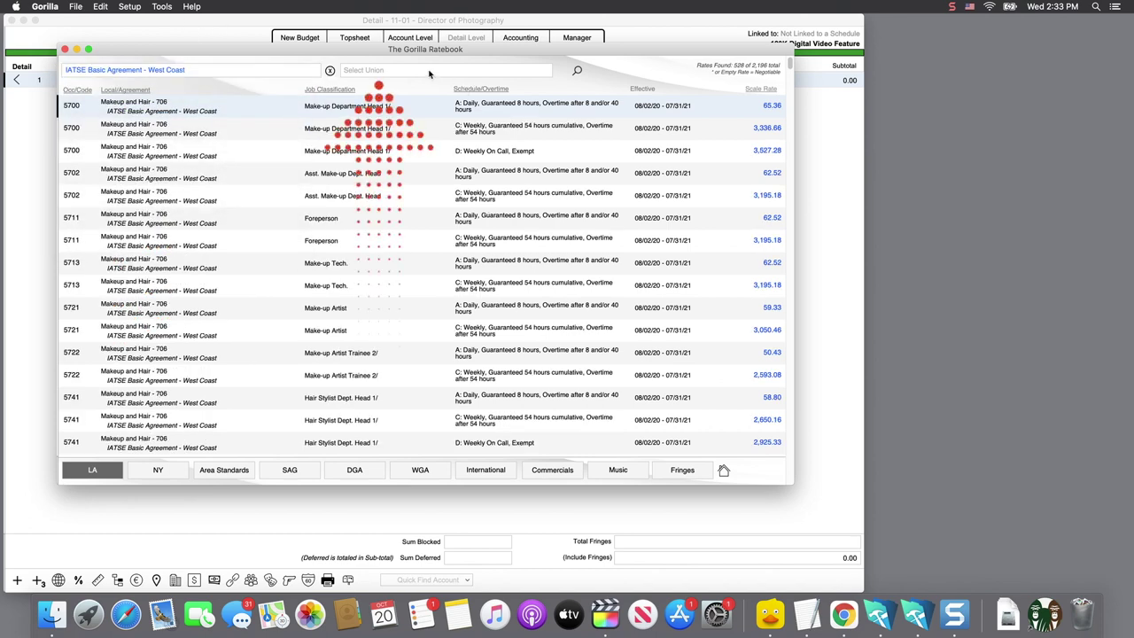
{"action": "left_click", "coordinate": [428, 73]}
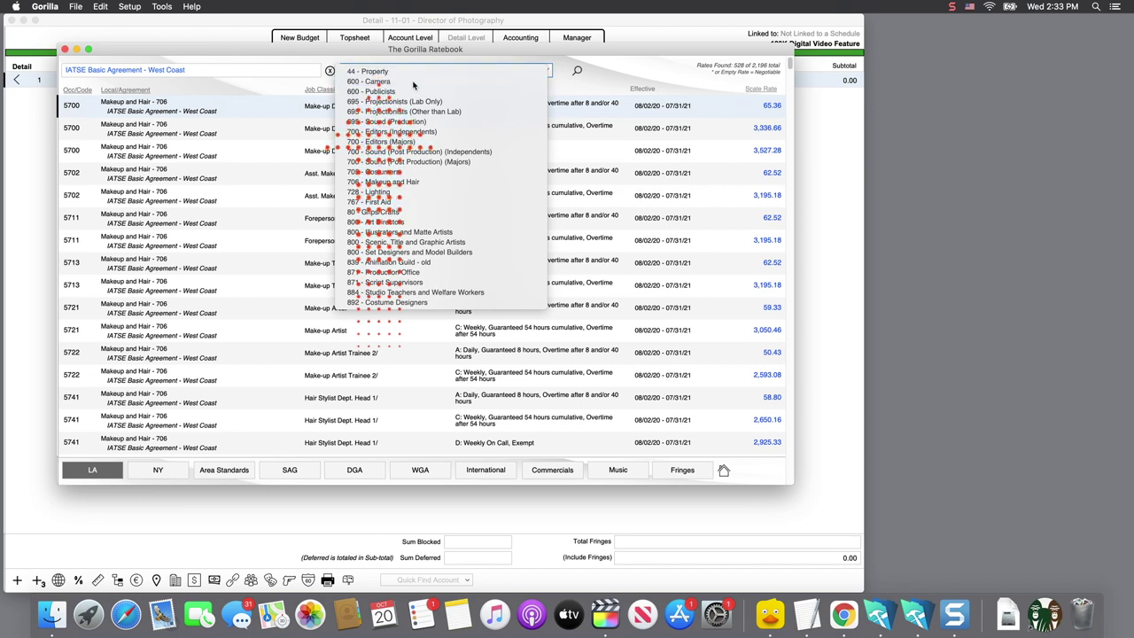
{"action": "left_click", "coordinate": [419, 81]}
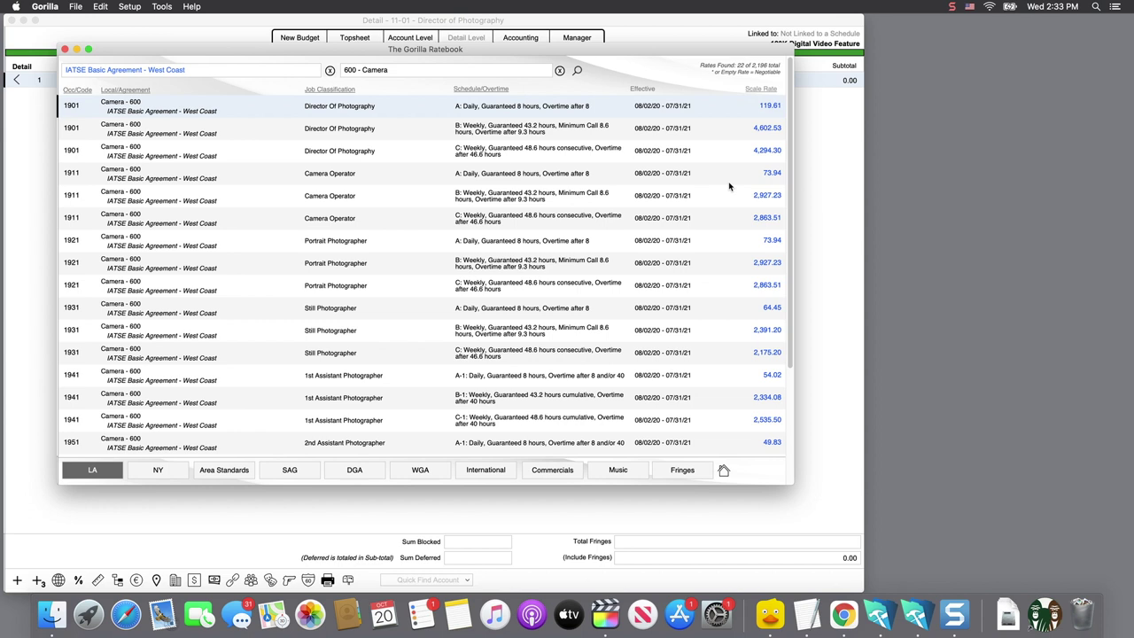
Step: Apply the 4,602.53 weekly Director Of Photography rate to D.P. and show its rate details
{"action": "double_click", "coordinate": [771, 129]}
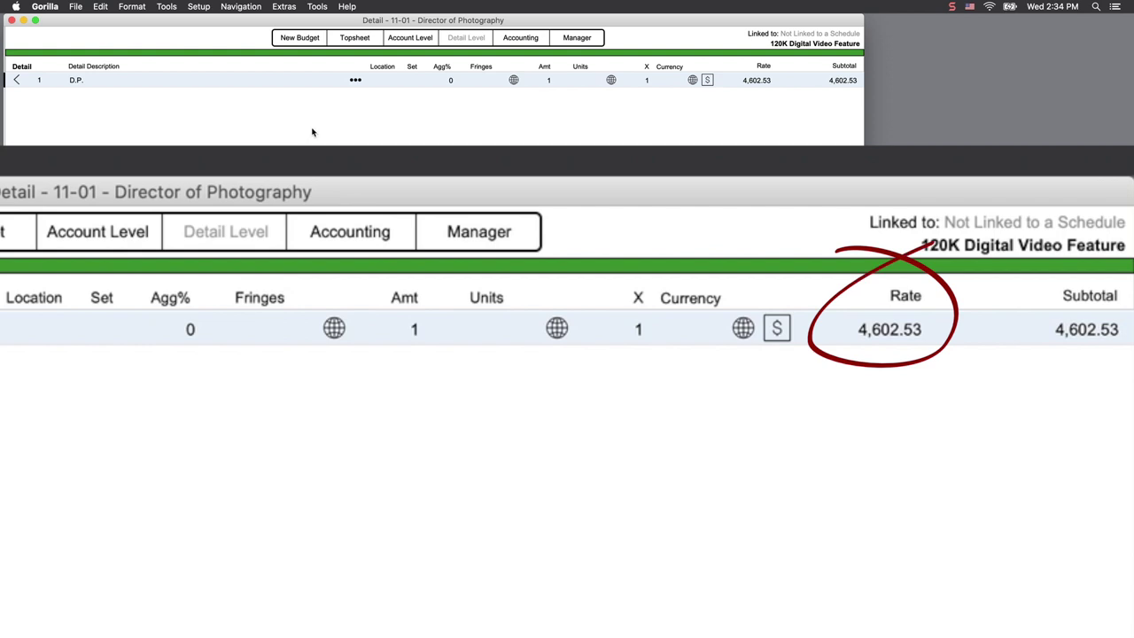
{"action": "left_click", "coordinate": [355, 81]}
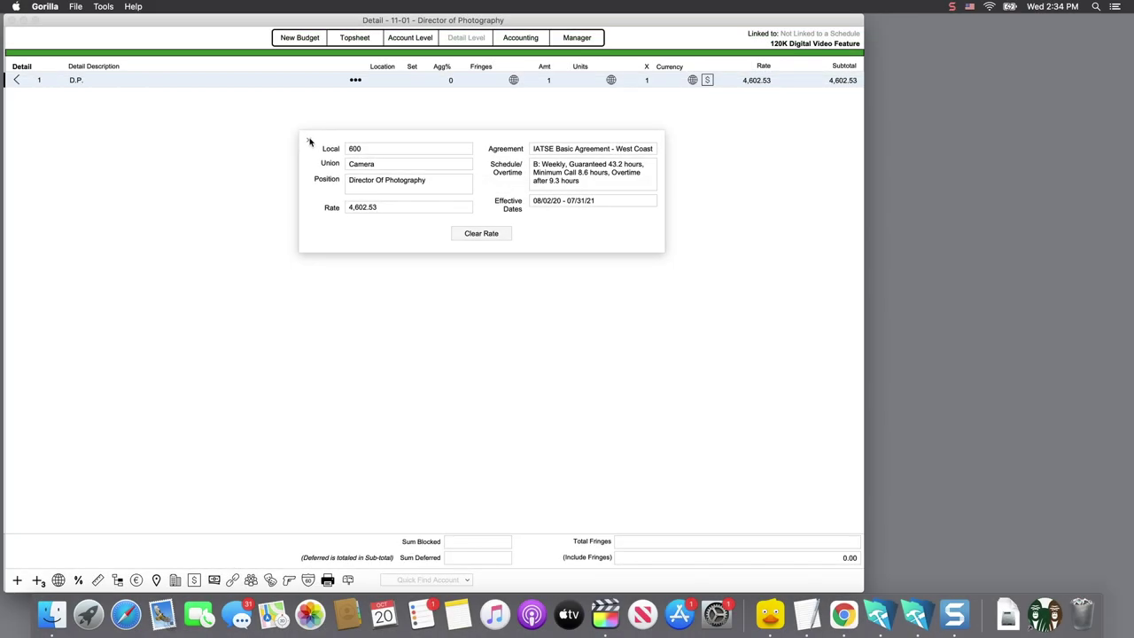
Step: Open the Ratebook for the Cast Member line under TALENT > 05-01 Actors
{"action": "left_click", "coordinate": [310, 140]}
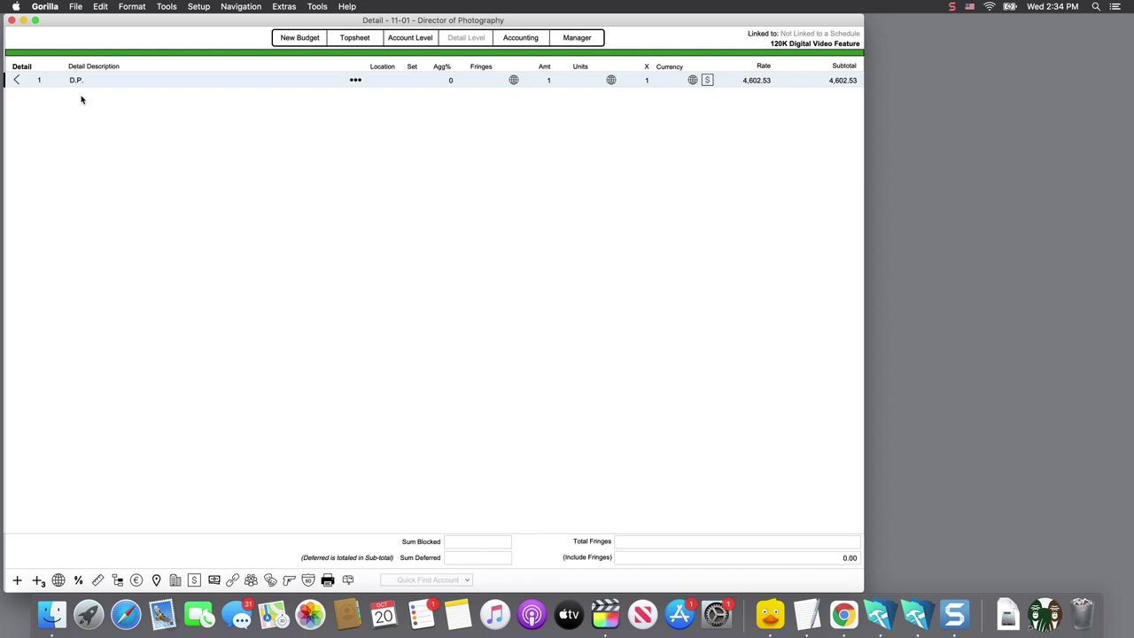
{"action": "left_click", "coordinate": [357, 39]}
{"action": "left_click", "coordinate": [15, 123]}
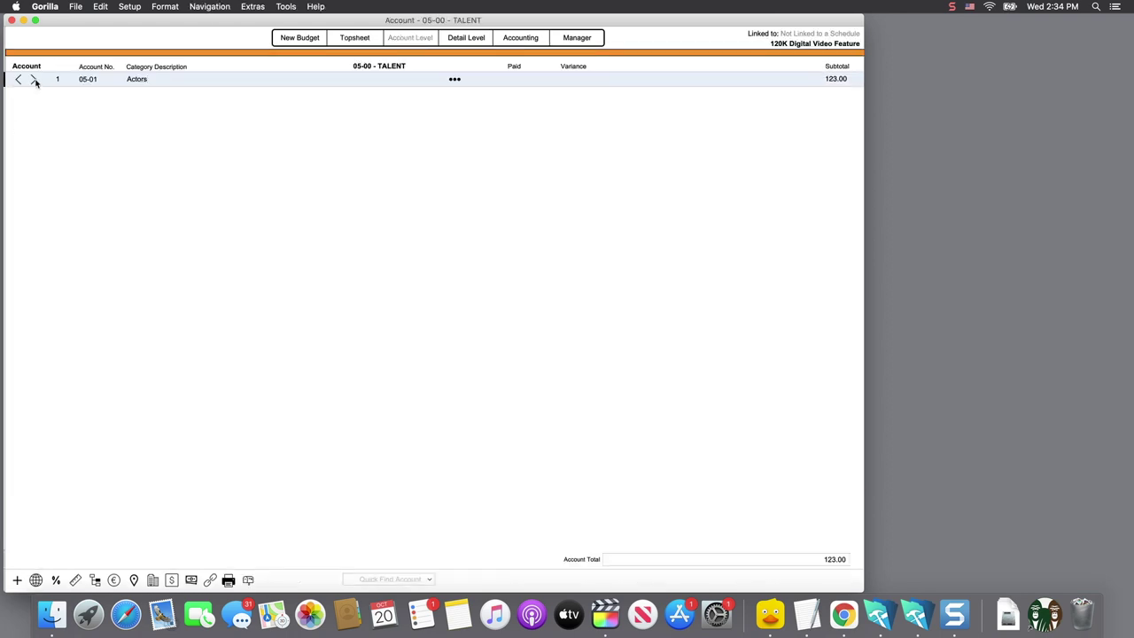
{"action": "left_click", "coordinate": [33, 79]}
{"action": "left_click", "coordinate": [355, 81]}
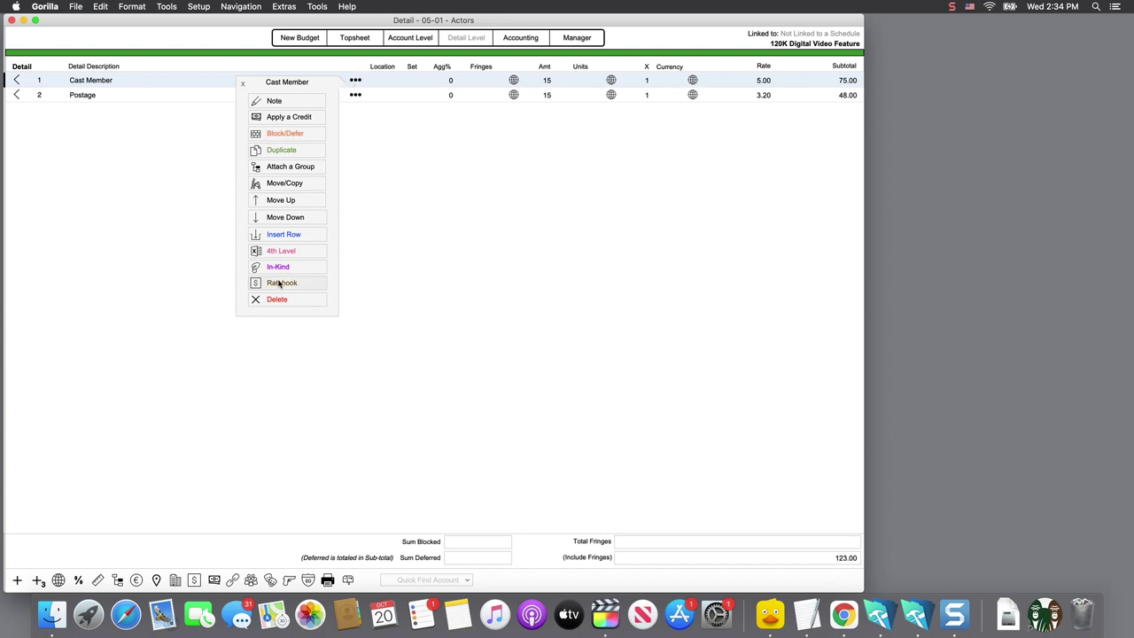
{"action": "left_click", "coordinate": [280, 284]}
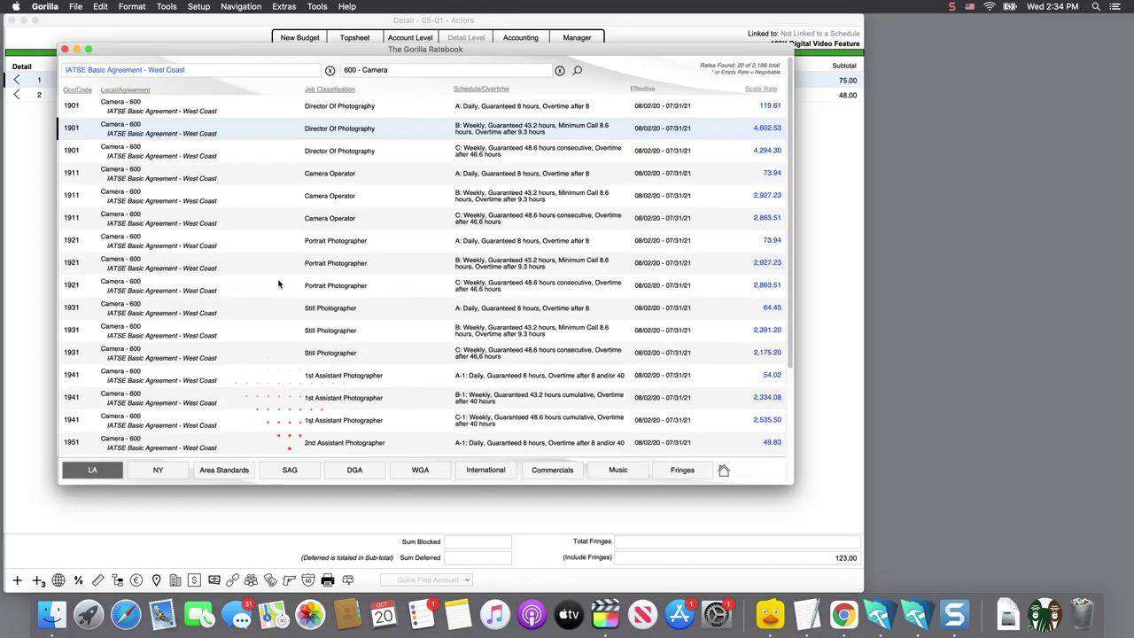
Step: Give Cast Member the SAG-AFTRA daily Performer rate of 1,030.00 and close the Ratebook
{"action": "left_click", "coordinate": [292, 469]}
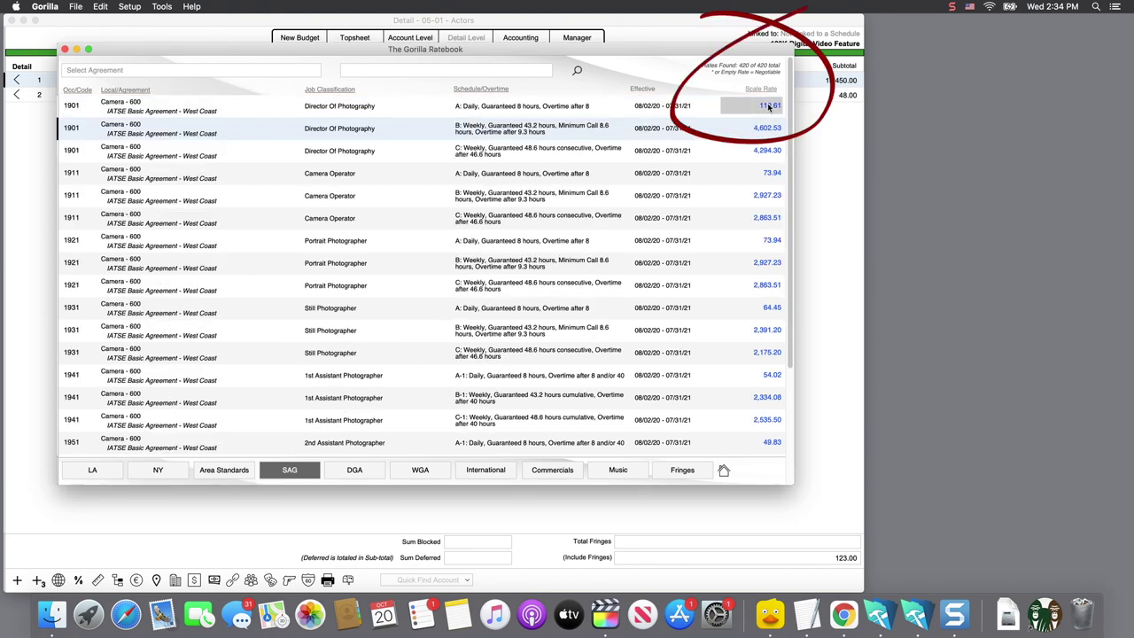
{"action": "left_click", "coordinate": [64, 50]}
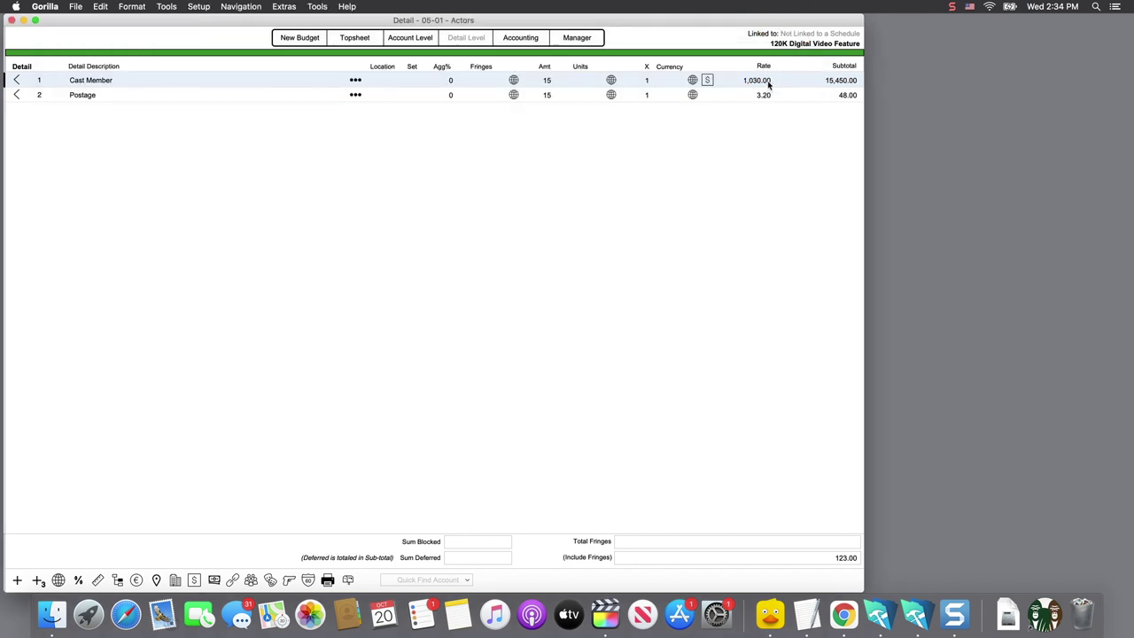